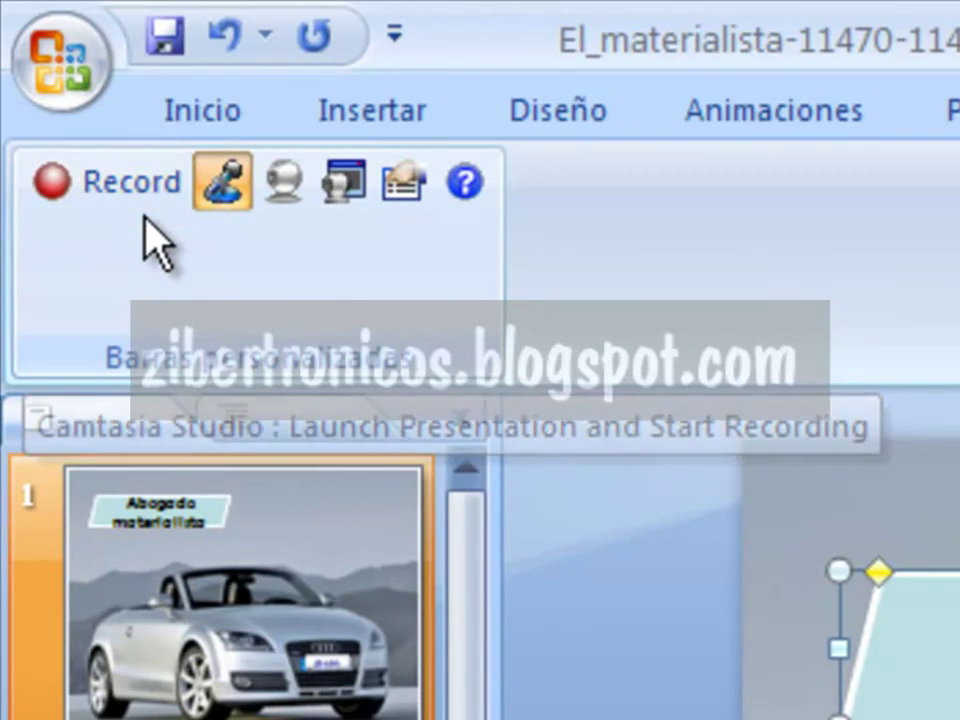
Start recording the full-screen slideshow and let it play to the end.
{"action": "left_click", "coordinate": [128, 186]}
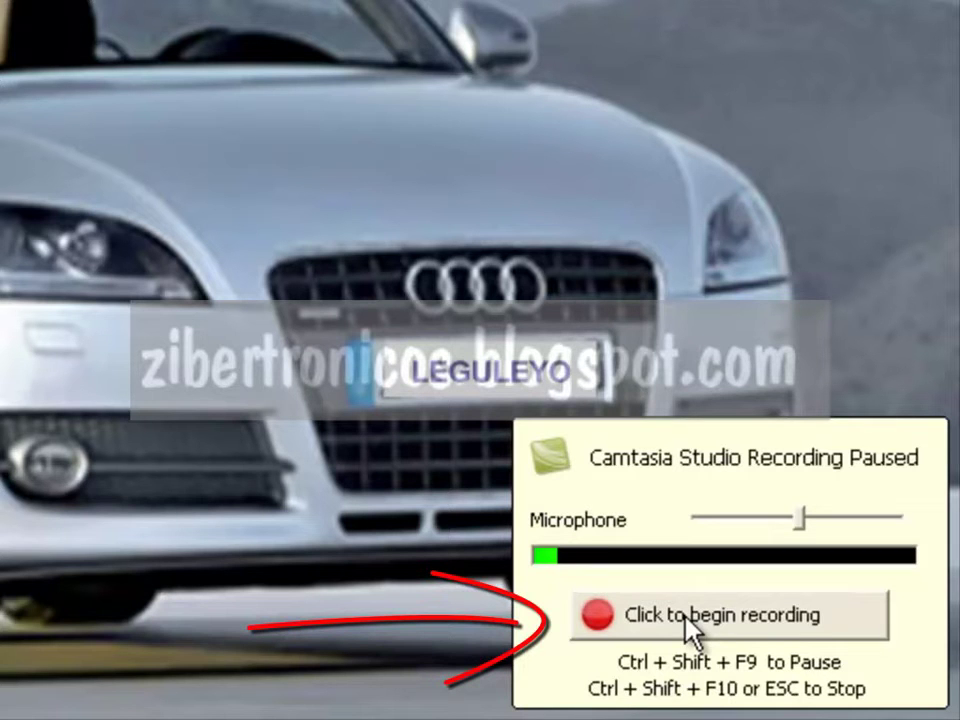
{"action": "left_click", "coordinate": [686, 614]}
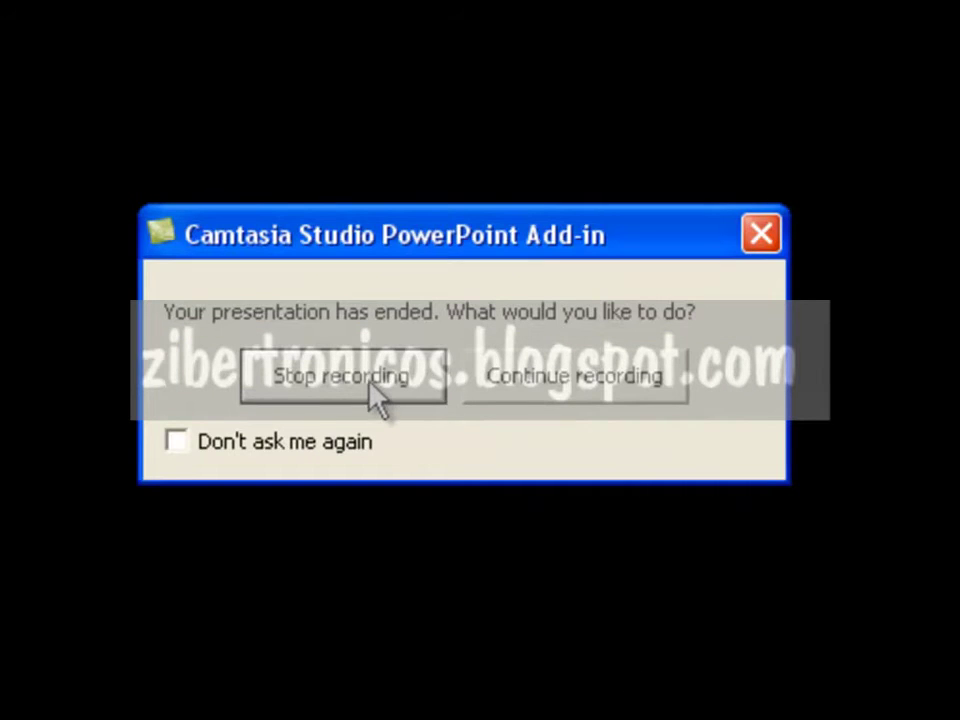
Stop the recording in the PowerPoint Add-in dialog.
{"action": "left_click", "coordinate": [370, 388]}
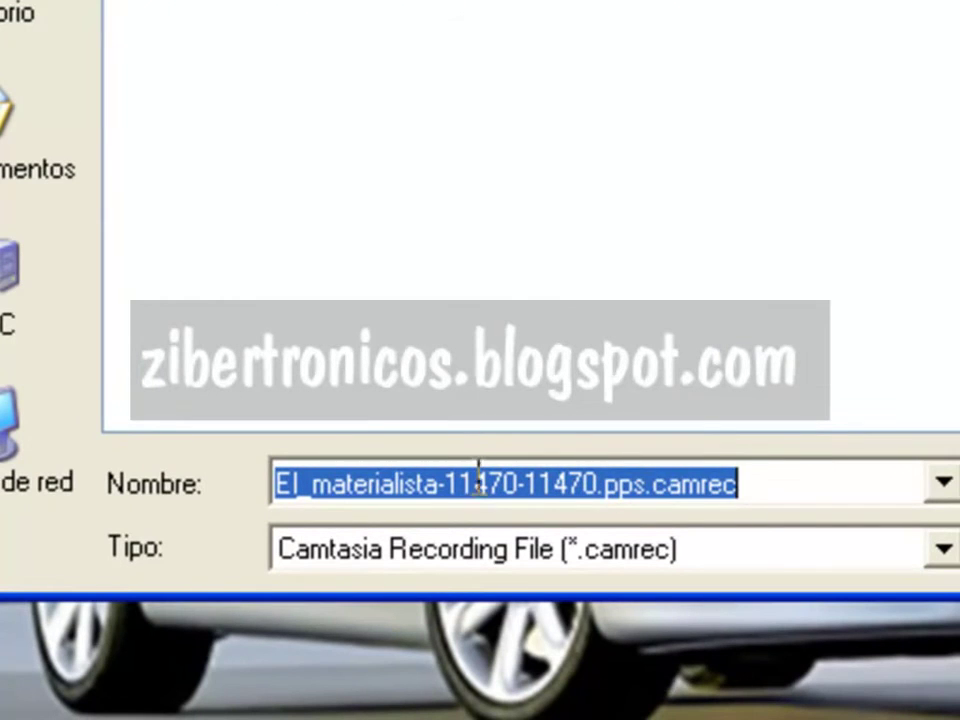
Trim the numbers from the proposed name and save it as El_materialista.camrec.
{"action": "left_click", "coordinate": [449, 484]}
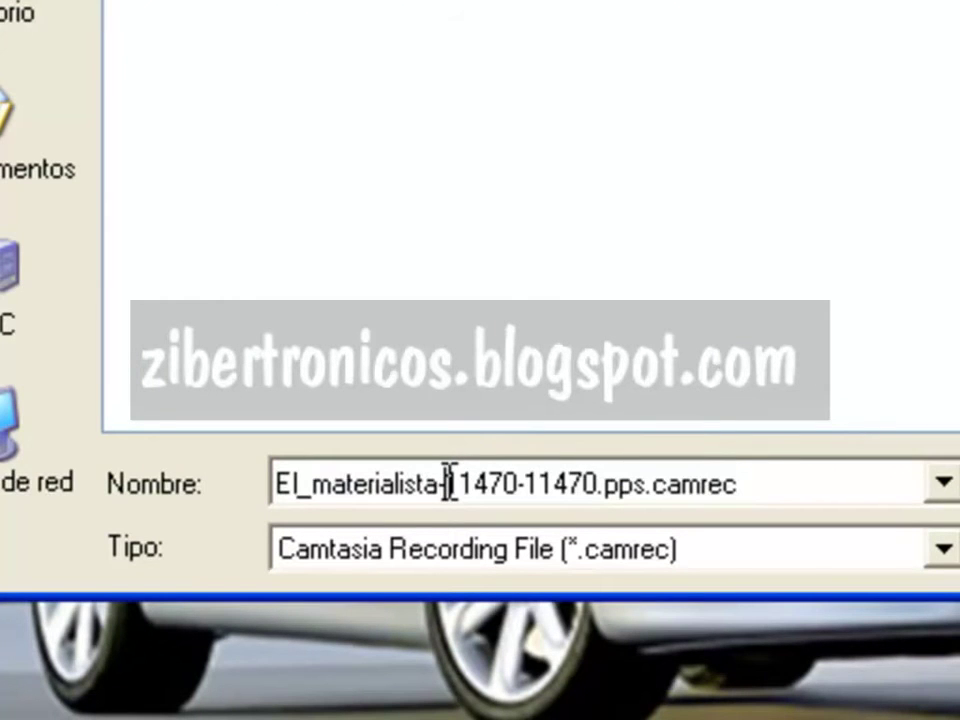
{"action": "key", "text": "BackSpace"}
{"action": "key", "text": "Delete"}
{"action": "key", "text": "Delete"}
{"action": "key", "text": "Delete"}
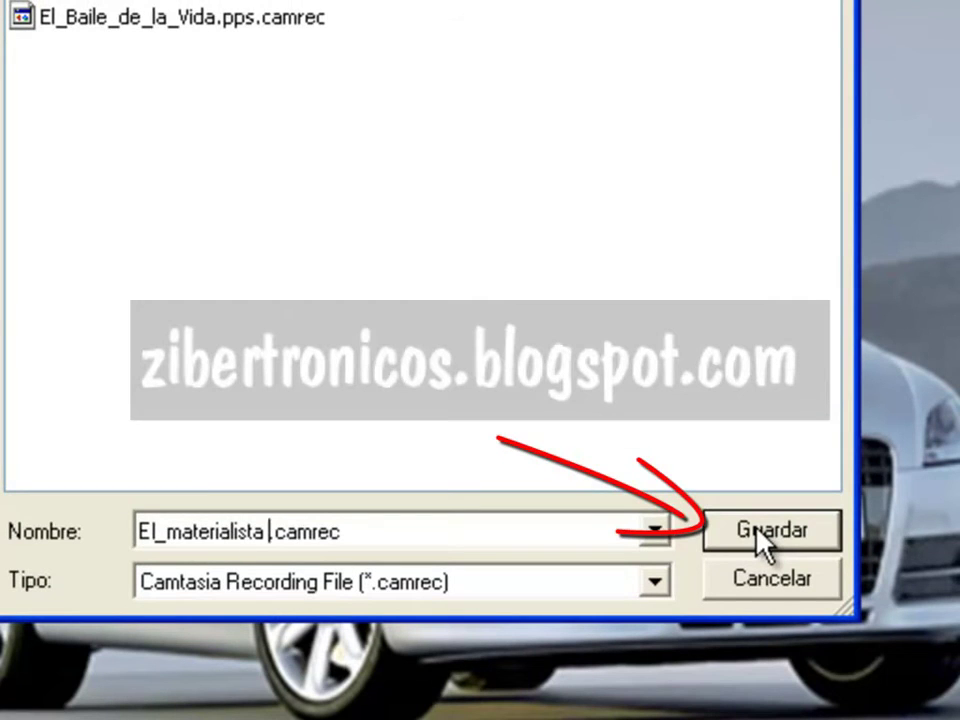
{"action": "left_click", "coordinate": [763, 540]}
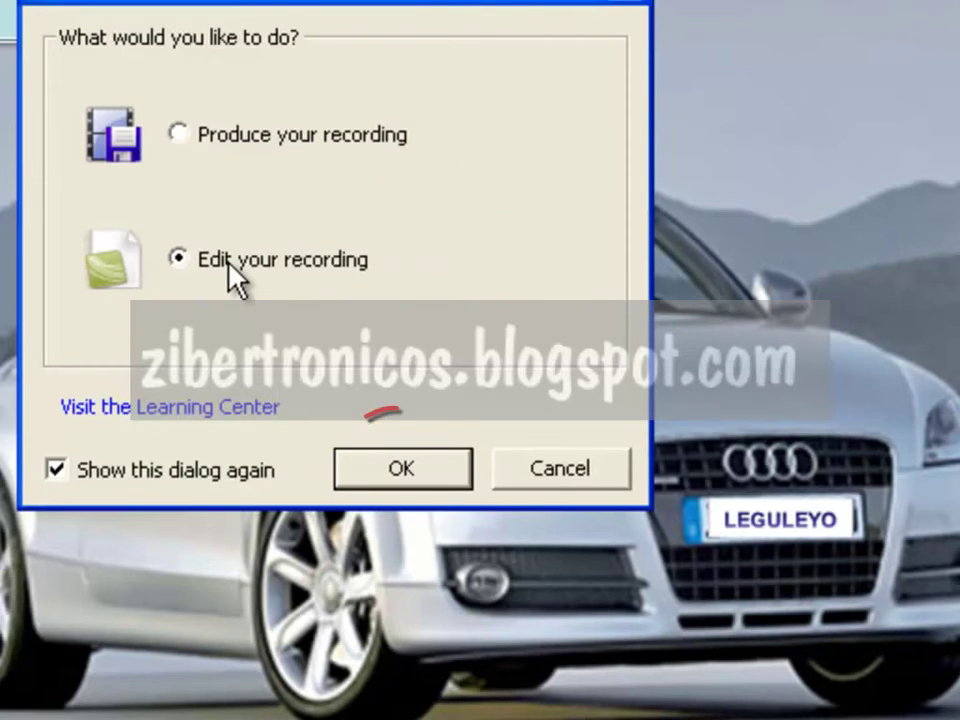
Confirm 'Edit your recording' to load it onto the editor timeline.
{"action": "left_click", "coordinate": [400, 469]}
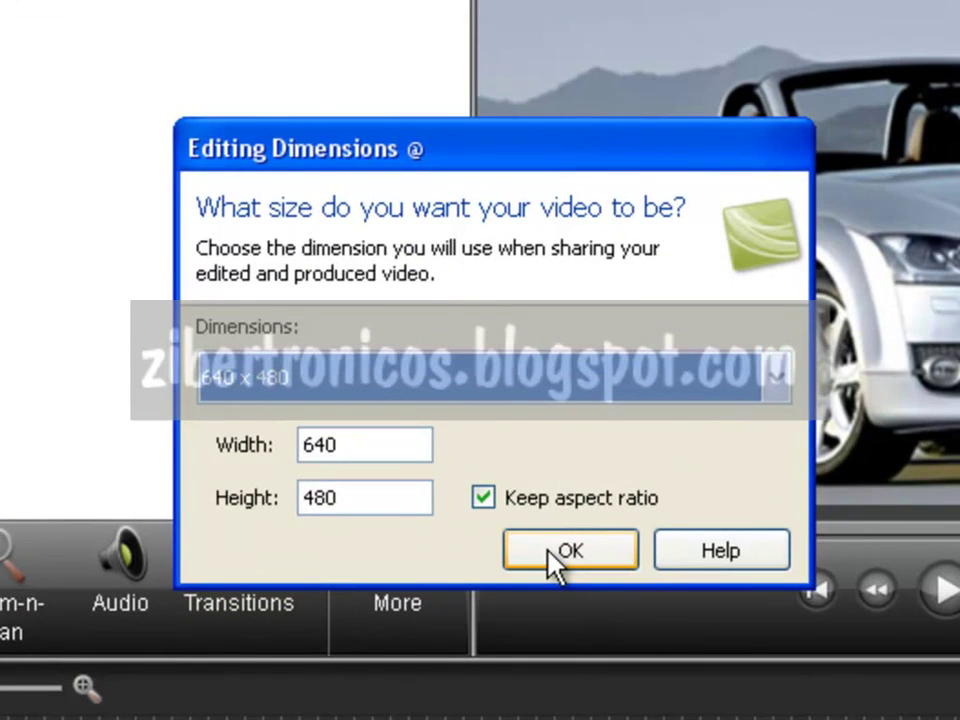
Choose the 1024 x 768 preset instead of 640 x 480 and confirm.
{"action": "left_click", "coordinate": [778, 385]}
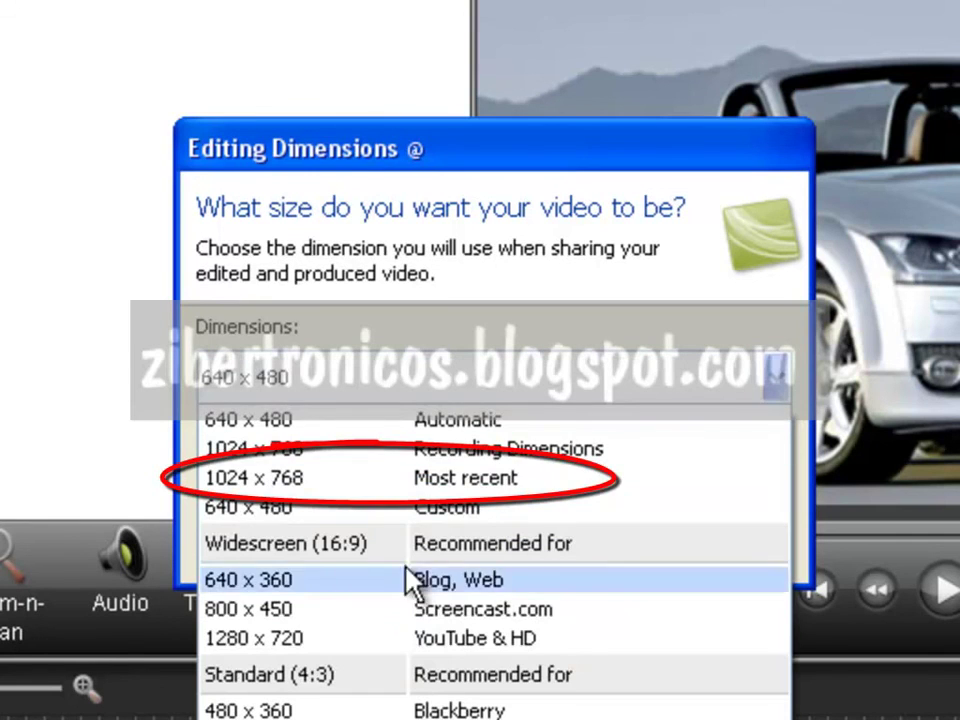
{"action": "left_click", "coordinate": [315, 490]}
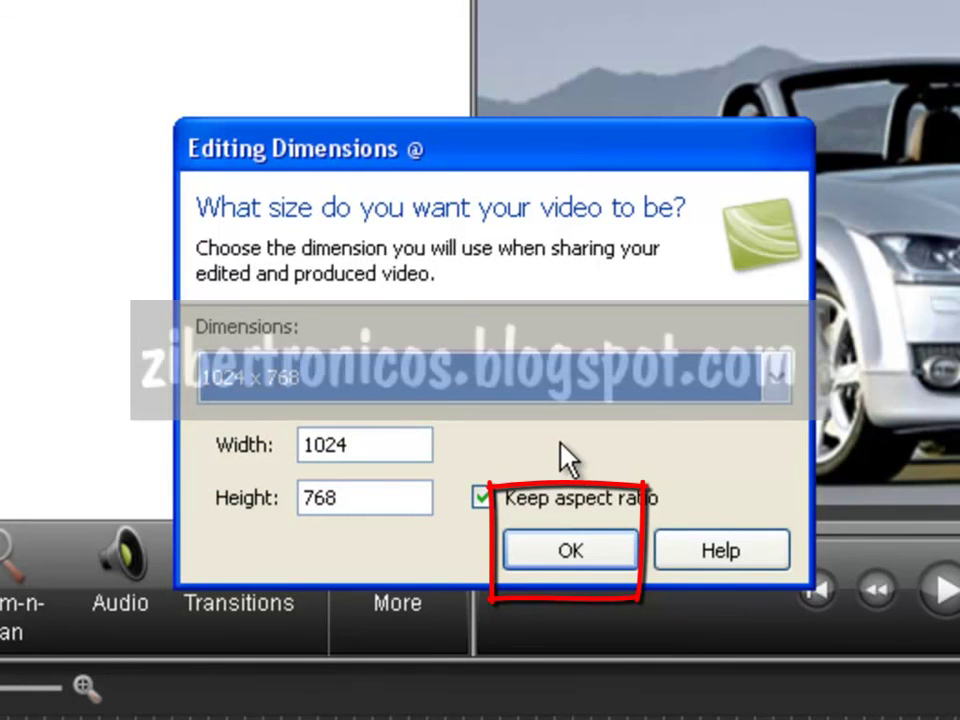
{"action": "left_click", "coordinate": [561, 548]}
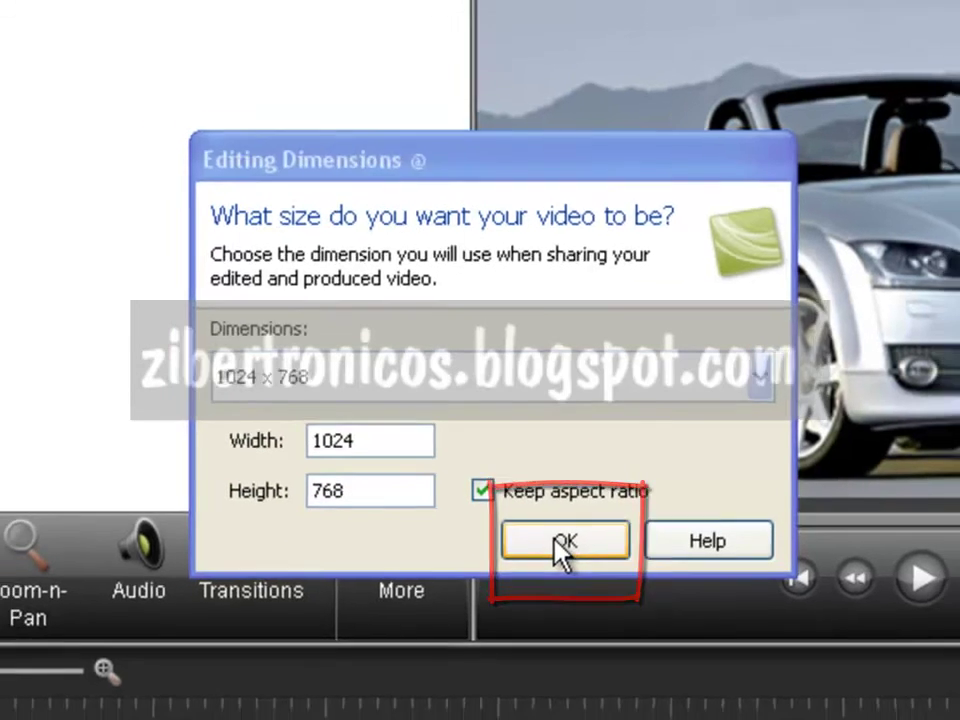